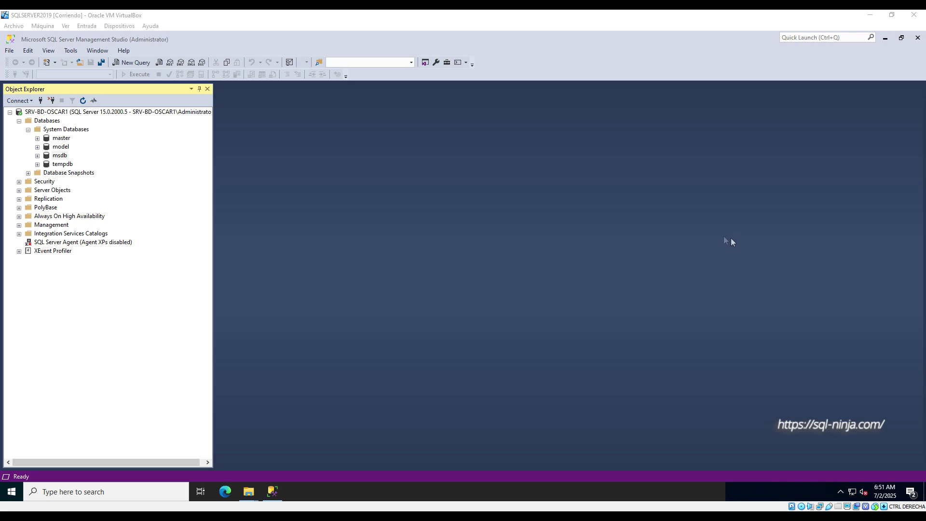
Open the properties of the master system database and show its Files page.
{"action": "left_click", "coordinate": [381, 99]}
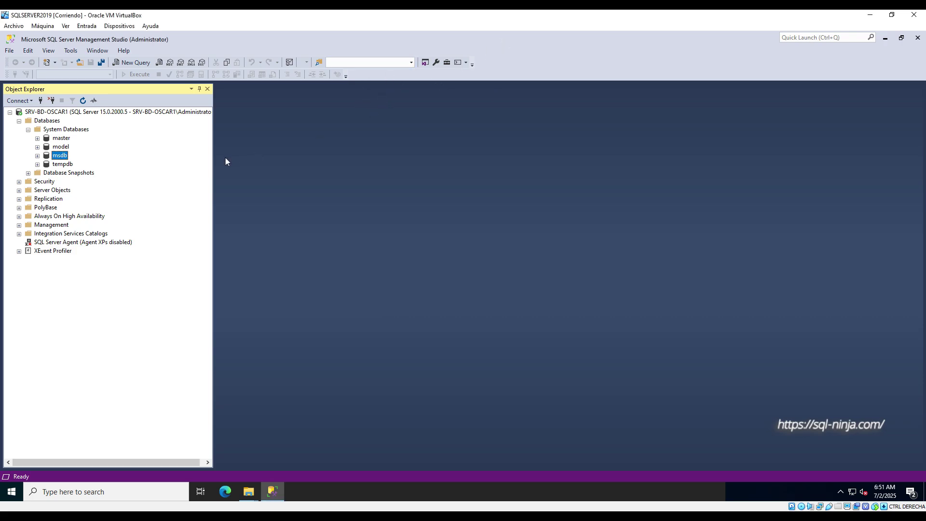
{"action": "left_click", "coordinate": [64, 139]}
{"action": "right_click", "coordinate": [64, 139]}
{"action": "left_click", "coordinate": [105, 232]}
{"action": "left_click", "coordinate": [314, 133]}
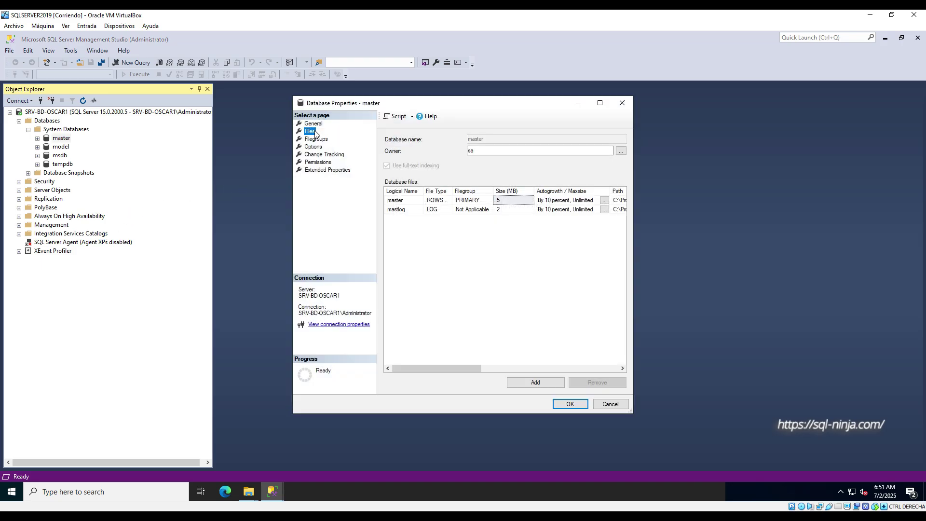
Enlarge the properties dialog and examine the paths and file names of master's data and log files.
{"action": "left_click_drag", "start_coordinate": [633, 331], "coordinate": [851, 309]}
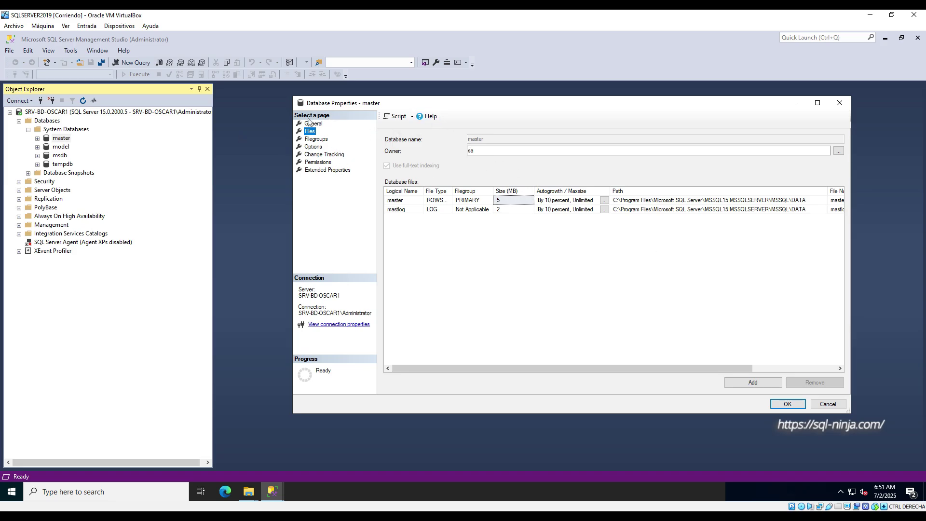
{"action": "left_click_drag", "start_coordinate": [478, 104], "coordinate": [375, 106]}
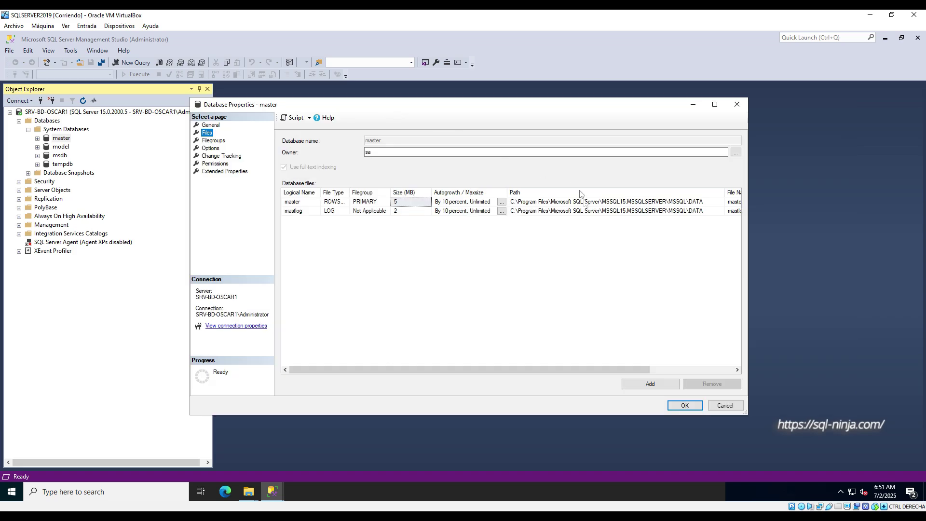
{"action": "left_click", "coordinate": [623, 211]}
{"action": "left_click", "coordinate": [624, 202]}
{"action": "left_click_drag", "start_coordinate": [591, 370], "coordinate": [702, 368]}
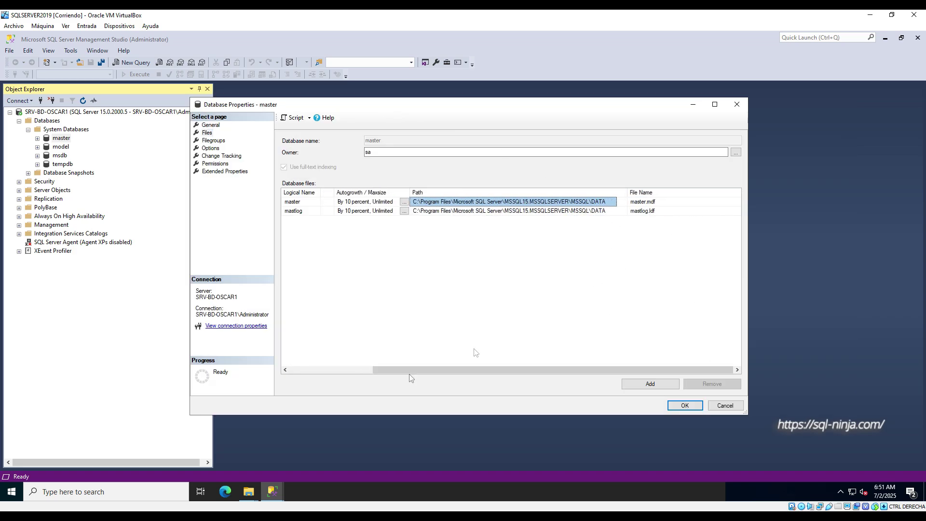
Switch to File Explorer and check master.mdf and mastlog.ldf in the MSSQL15.MSSQLSERVER DATA folder.
{"action": "left_click", "coordinate": [252, 494]}
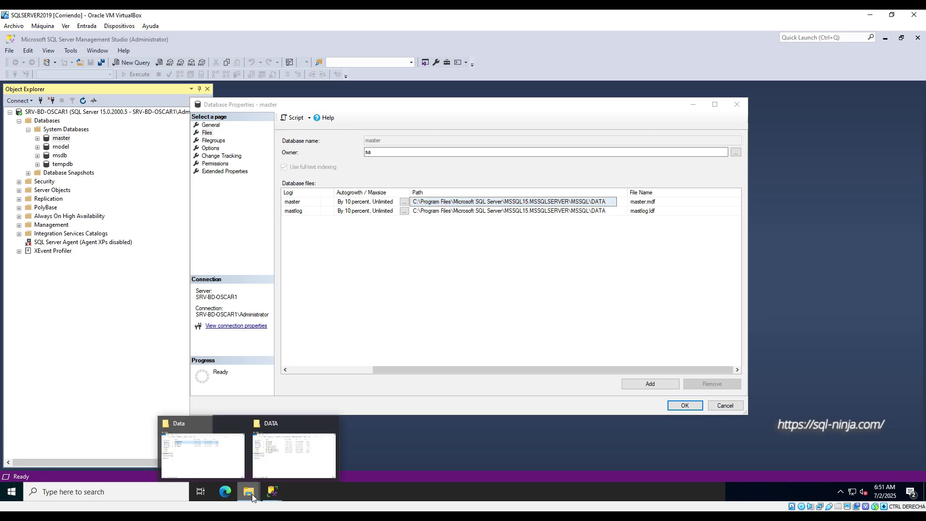
{"action": "left_click", "coordinate": [291, 463]}
{"action": "left_click", "coordinate": [304, 312]}
{"action": "left_click", "coordinate": [295, 303]}
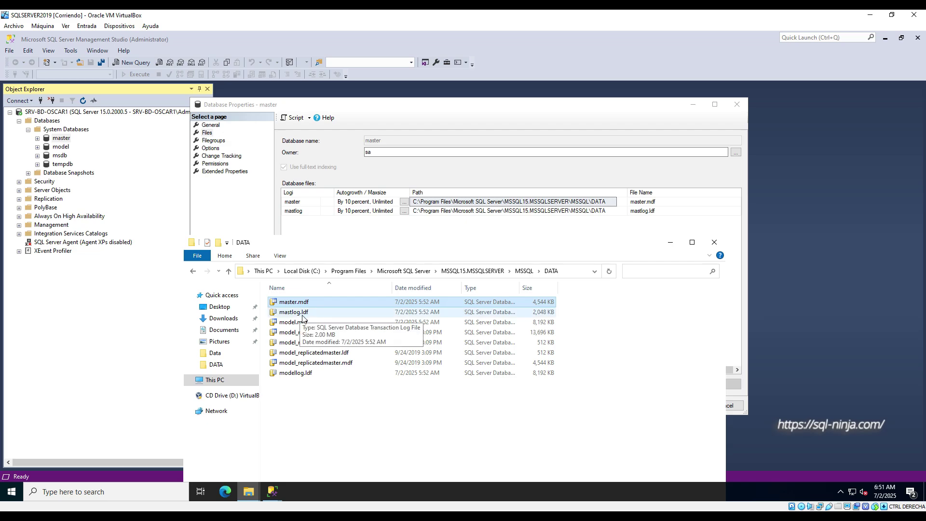
{"action": "left_click", "coordinate": [670, 242]}
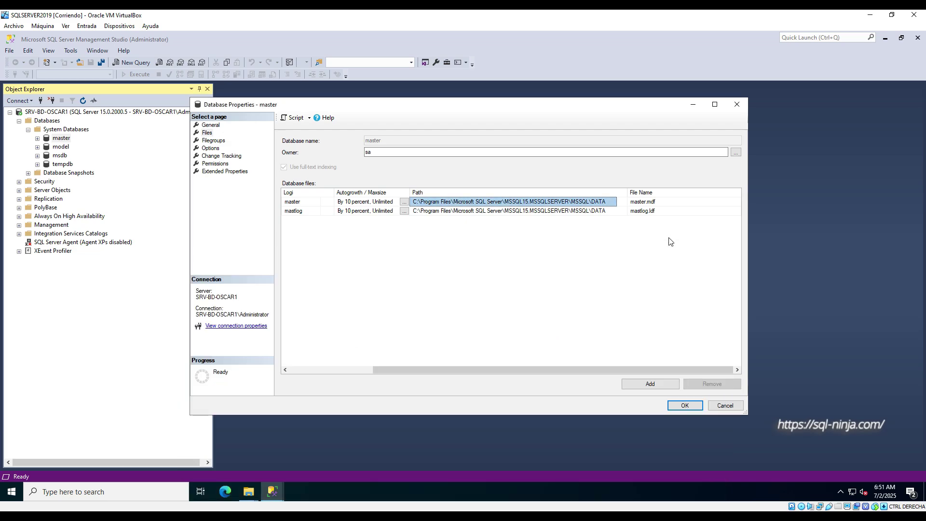
Launch SQL Server 2019 Configuration Manager and open the startup parameters of the SQL Server (MSSQLSERVER) service.
{"action": "left_click", "coordinate": [12, 492]}
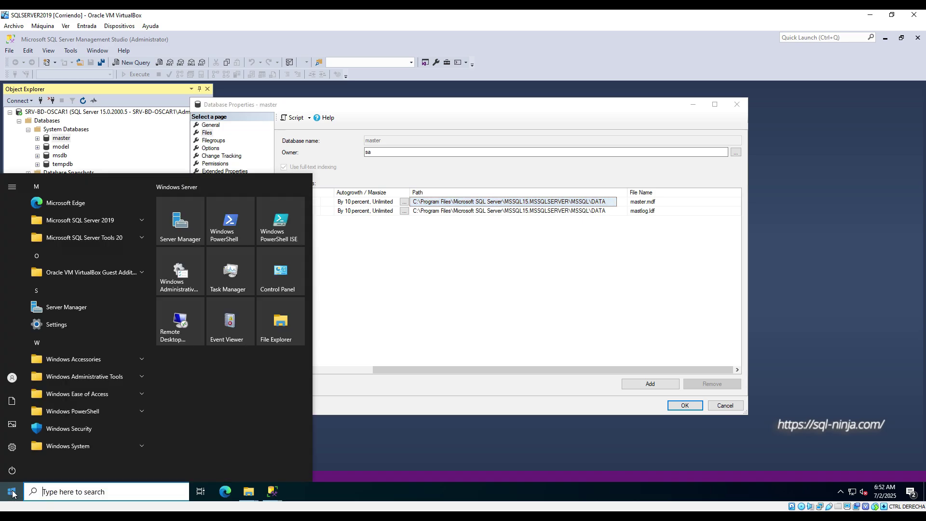
{"action": "type", "text": "confi"}
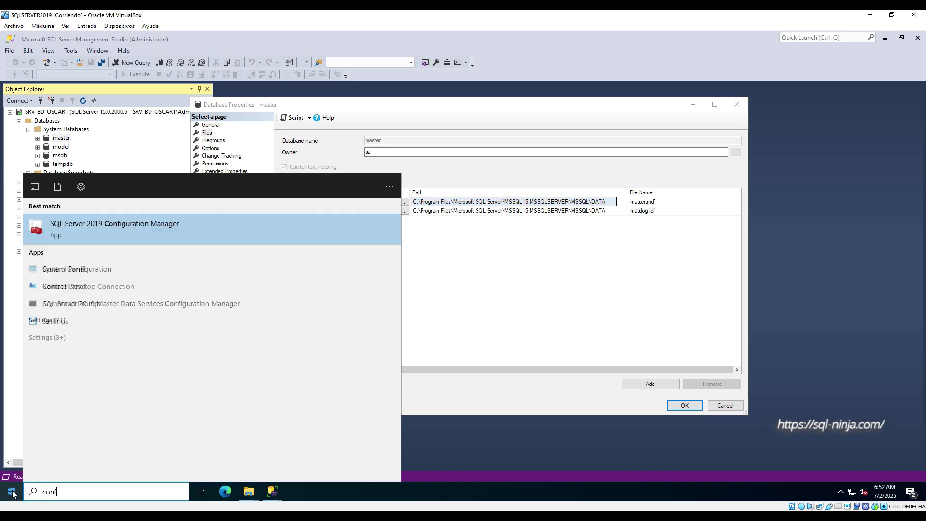
{"action": "key", "text": "Return"}
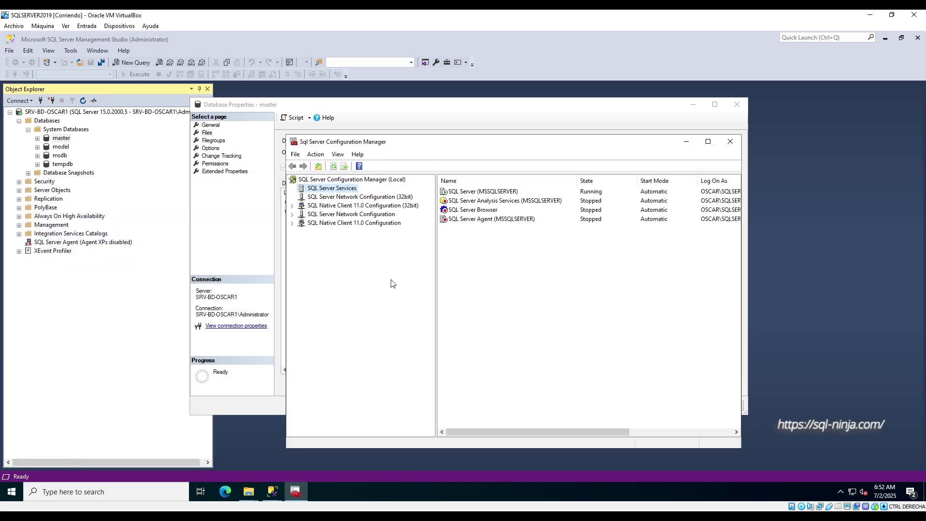
{"action": "right_click", "coordinate": [492, 193]}
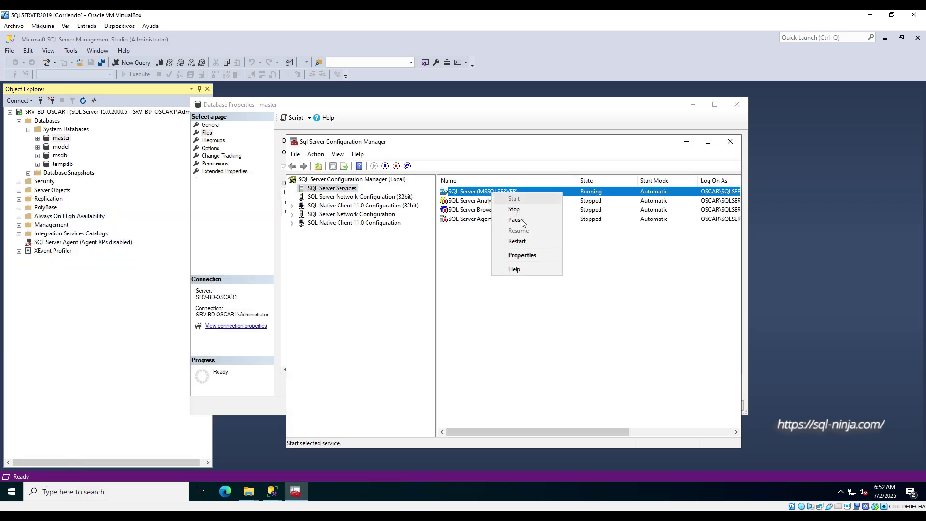
{"action": "left_click", "coordinate": [526, 255]}
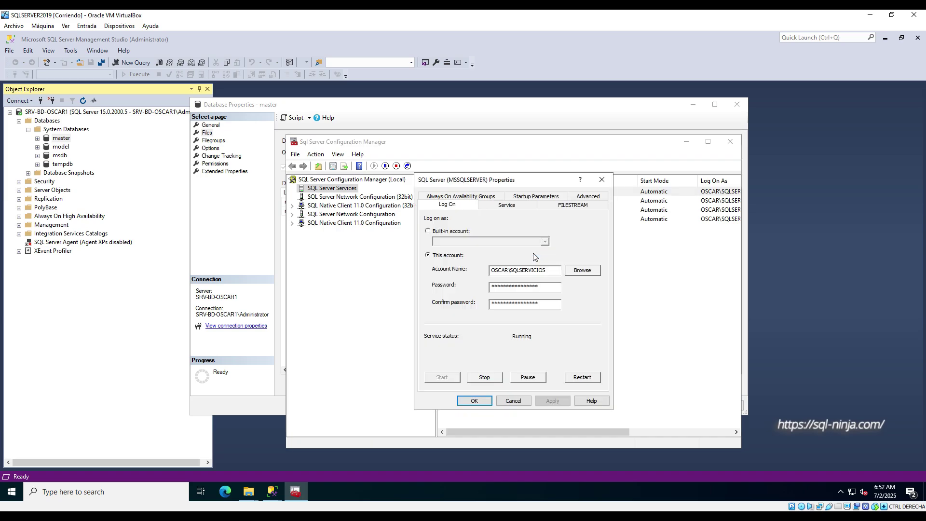
{"action": "left_click", "coordinate": [536, 197]}
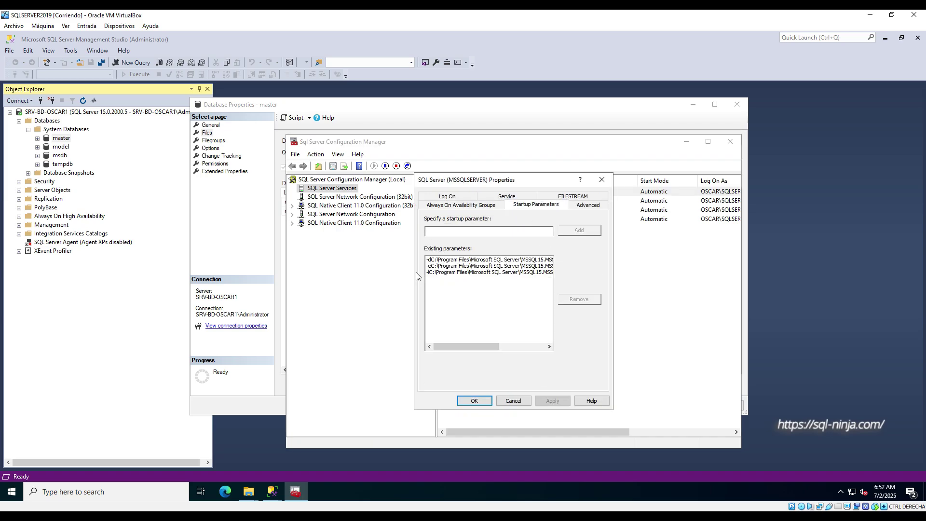
Remove the folder path from the master.mdf startup parameter, keeping the -d prefix and the file name.
{"action": "left_click_drag", "start_coordinate": [470, 347], "coordinate": [542, 346]}
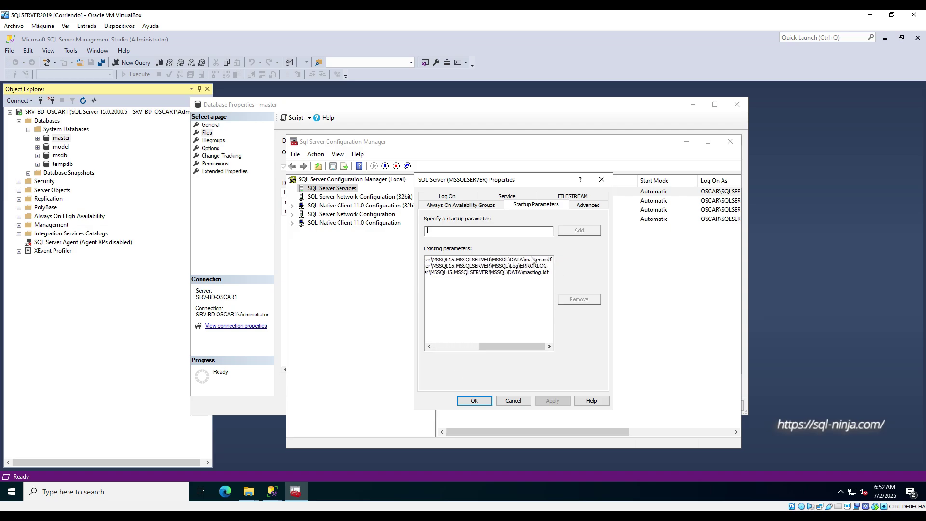
{"action": "left_click", "coordinate": [530, 261]}
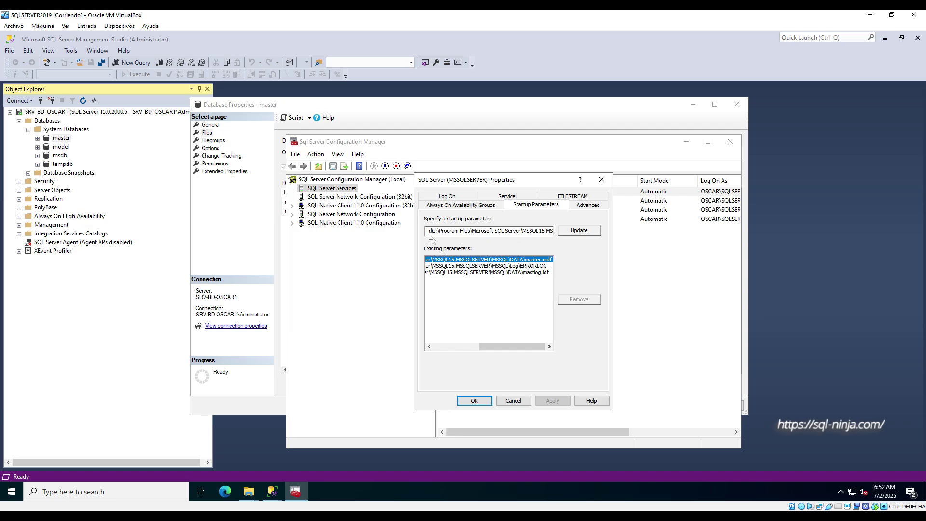
{"action": "left_click_drag", "start_coordinate": [433, 231], "coordinate": [524, 233]}
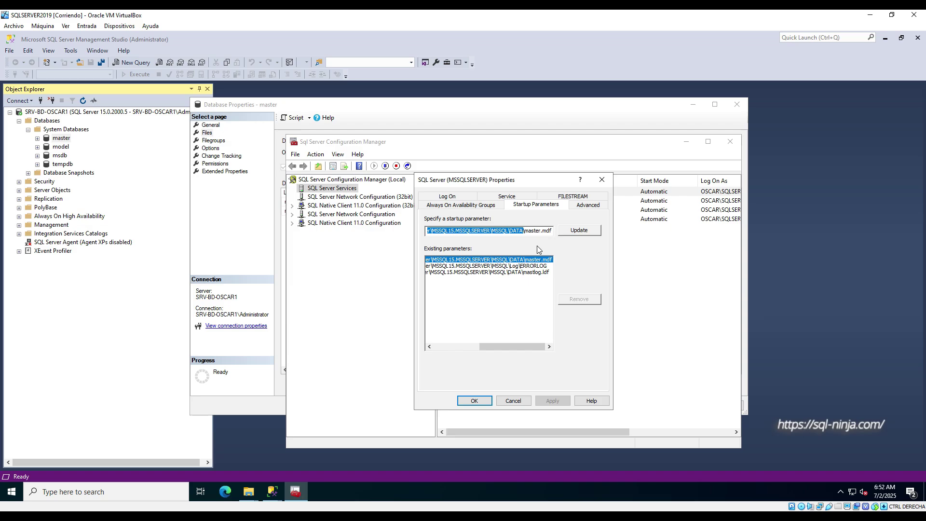
{"action": "key", "text": "BackSpace"}
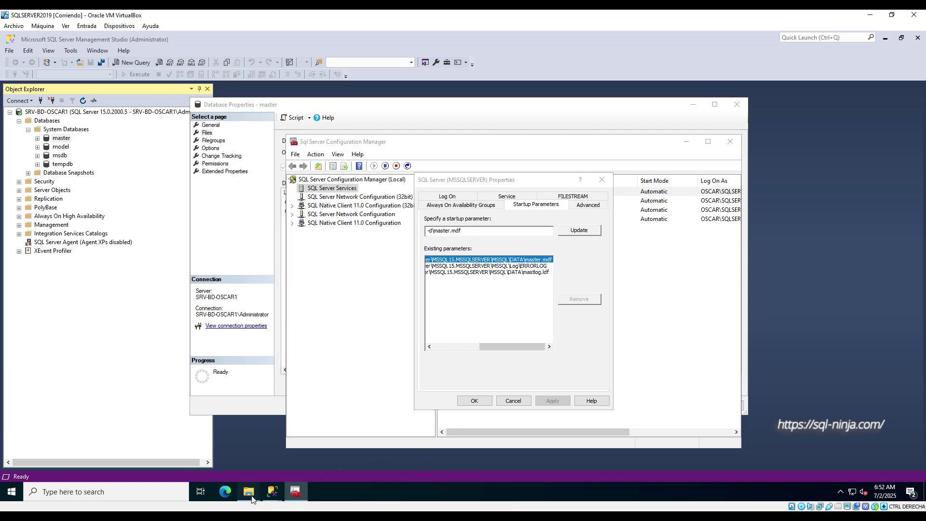
Copy the E:\SQLDATA\MSSQL\Data folder path from File Explorer and update the data file parameter to -dE:\SQLDATA\MSSQL\Data\master.mdf.
{"action": "mouse_move", "coordinate": [249, 492]}
{"action": "left_click", "coordinate": [219, 462]}
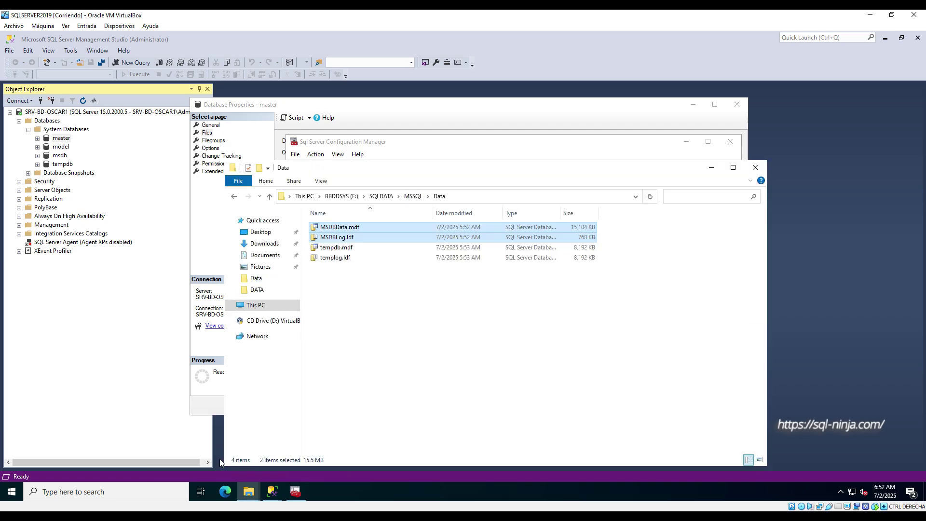
{"action": "left_click", "coordinate": [249, 491]}
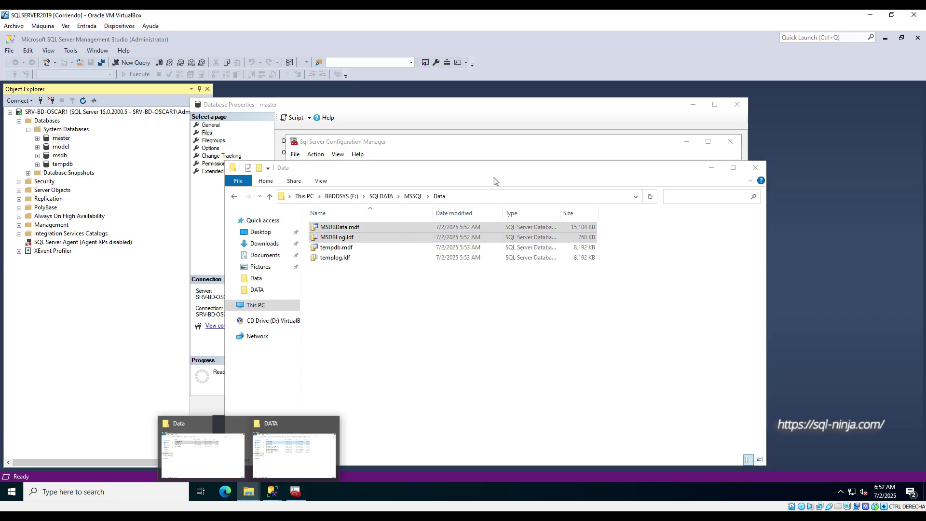
{"action": "left_click", "coordinate": [493, 197]}
{"action": "right_click", "coordinate": [486, 198]}
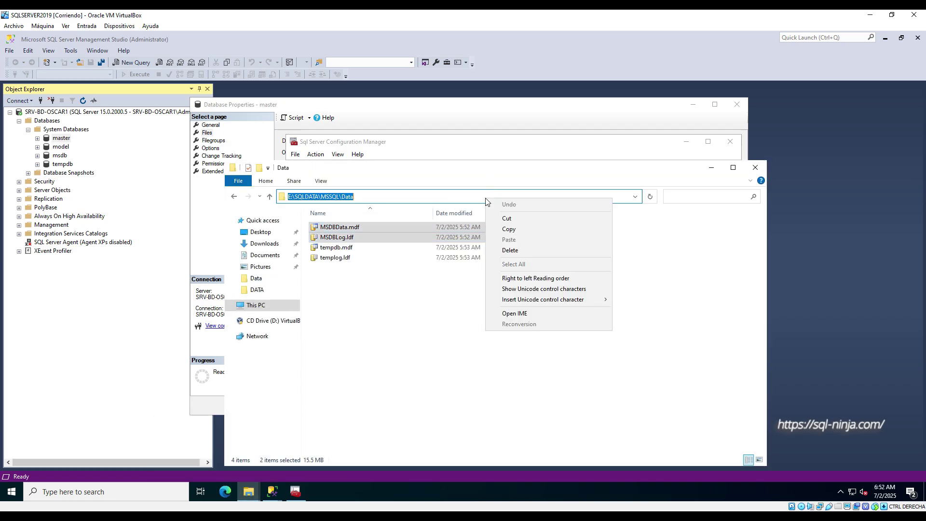
{"action": "left_click", "coordinate": [534, 229]}
{"action": "left_click", "coordinate": [711, 170]}
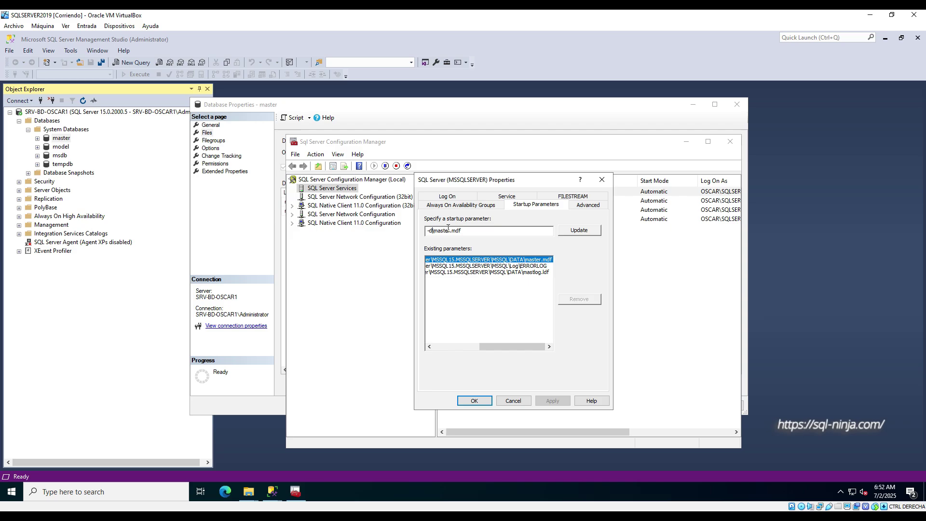
{"action": "key", "text": "ctrl+v"}
{"action": "left_click", "coordinate": [583, 233]}
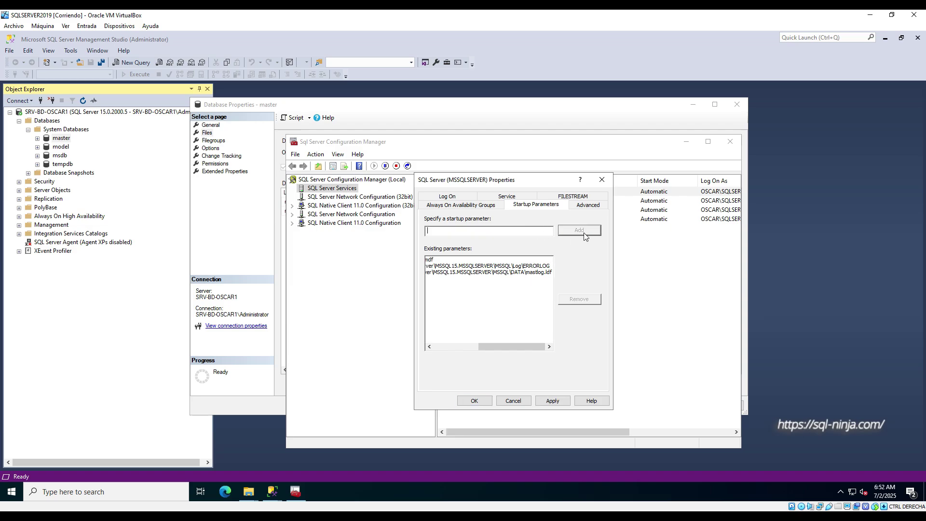
Update the mastlog.ldf startup parameter to -lE:\SQLDATA\MSSQL\Data\mastlog.ldf and apply the service property changes.
{"action": "left_click_drag", "start_coordinate": [503, 347], "coordinate": [458, 347]}
{"action": "left_click", "coordinate": [461, 272]}
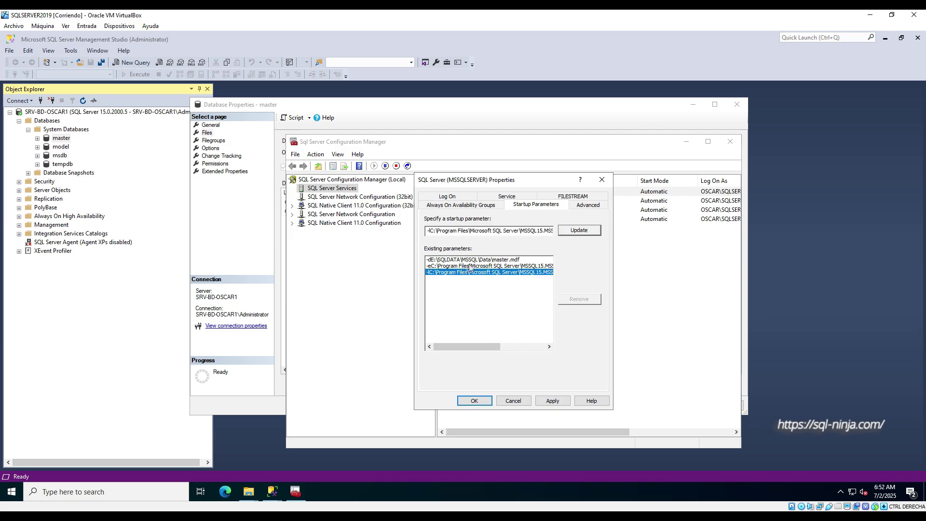
{"action": "left_click_drag", "start_coordinate": [467, 348], "coordinate": [517, 346]}
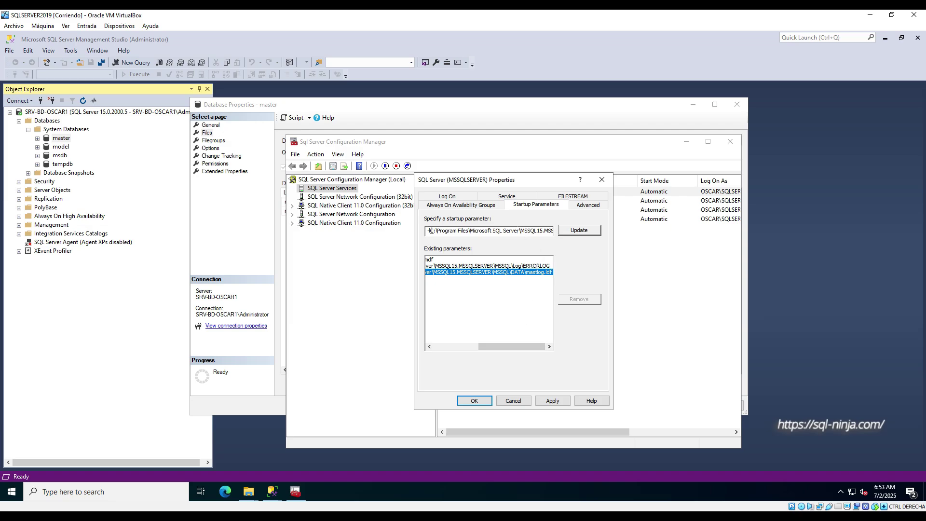
{"action": "left_click_drag", "start_coordinate": [432, 230], "coordinate": [523, 231]}
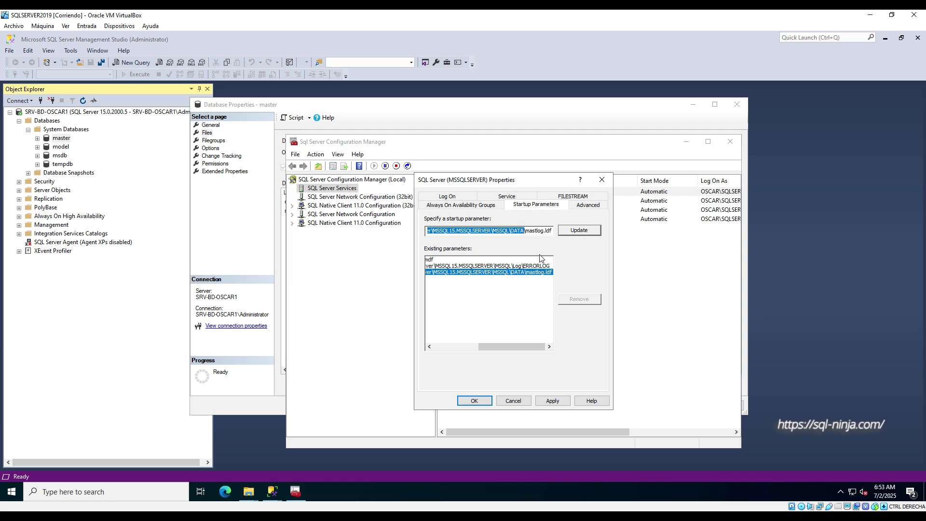
{"action": "key", "text": "BackSpace"}
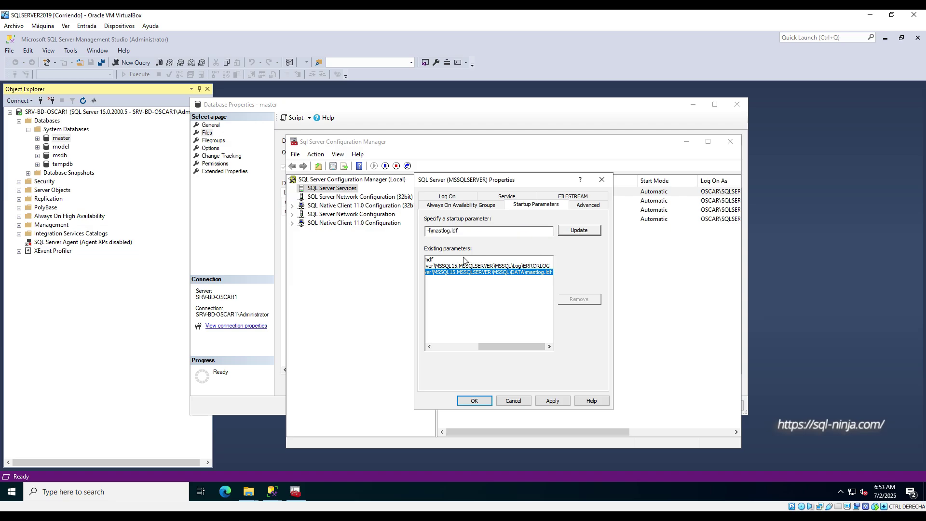
{"action": "type", "text": "E:\\SQLDATA\\MSSQL\\Data"}
{"action": "left_click", "coordinate": [587, 231]}
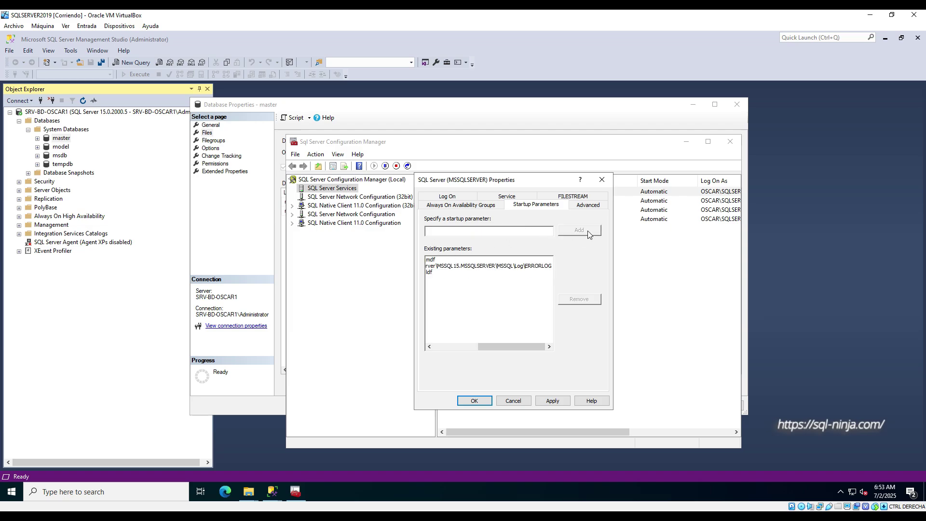
{"action": "left_click", "coordinate": [553, 401]}
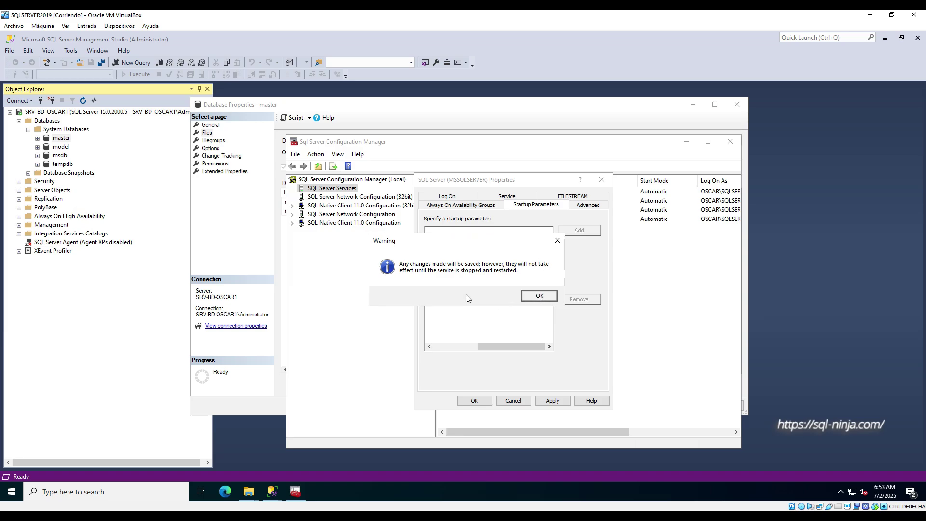
{"action": "left_click", "coordinate": [540, 296]}
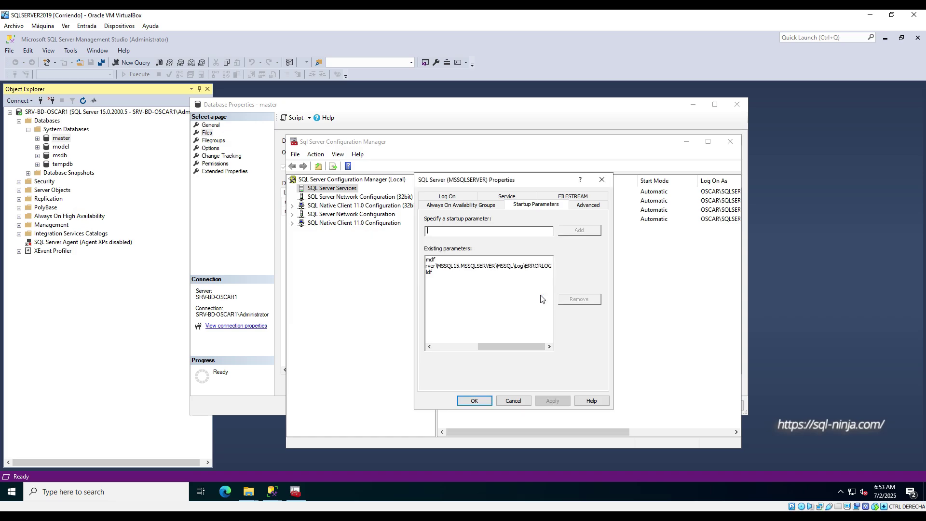
{"action": "left_click", "coordinate": [474, 401]}
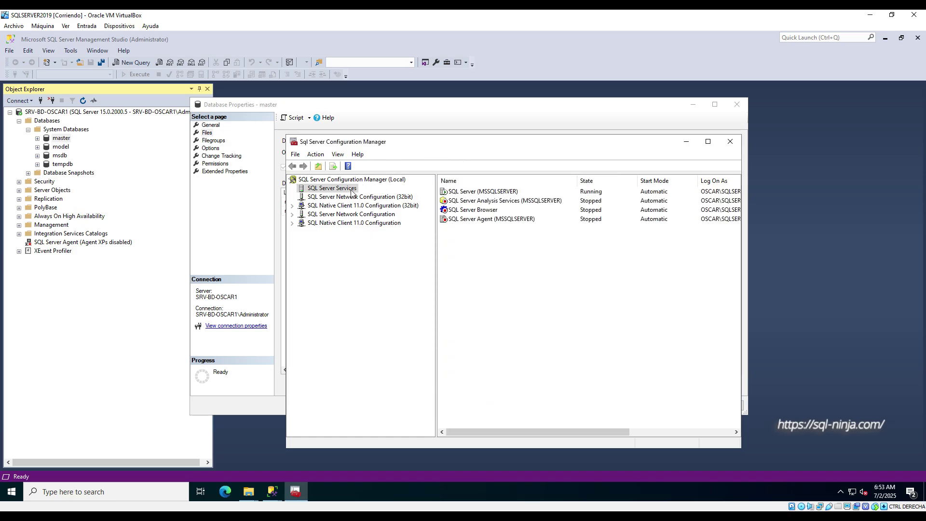
Stop the SQL Server (MSSQLSERVER) service.
{"action": "left_click", "coordinate": [479, 195]}
{"action": "right_click", "coordinate": [479, 198]}
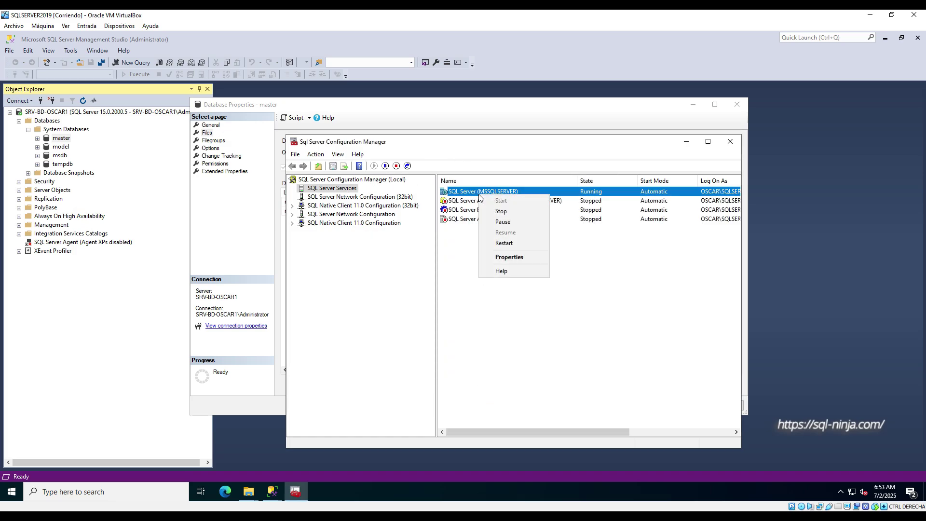
{"action": "left_click", "coordinate": [514, 209]}
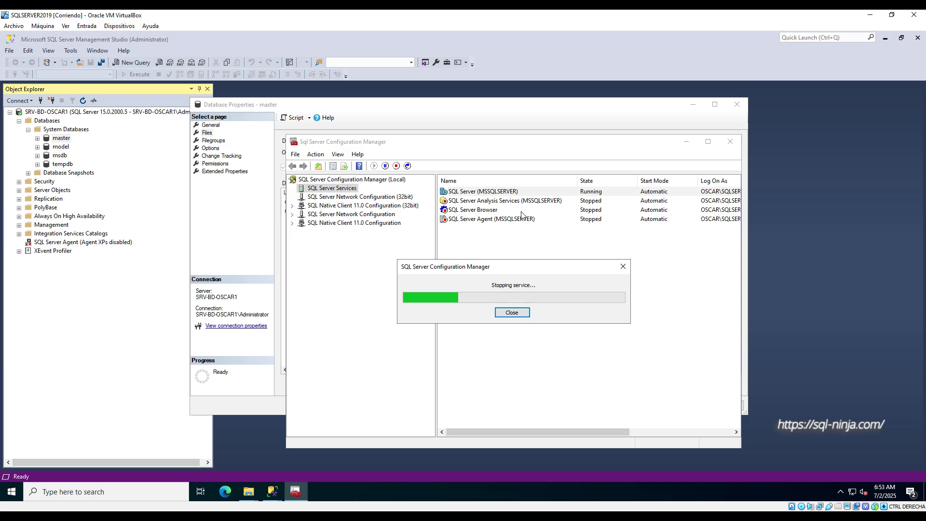
Move master.mdf and mastlog.ldf from the MSSQL15.MSSQLSERVER DATA folder on C: to E:\SQLDATA\MSSQL\Data in File Explorer.
{"action": "mouse_move", "coordinate": [266, 496]}
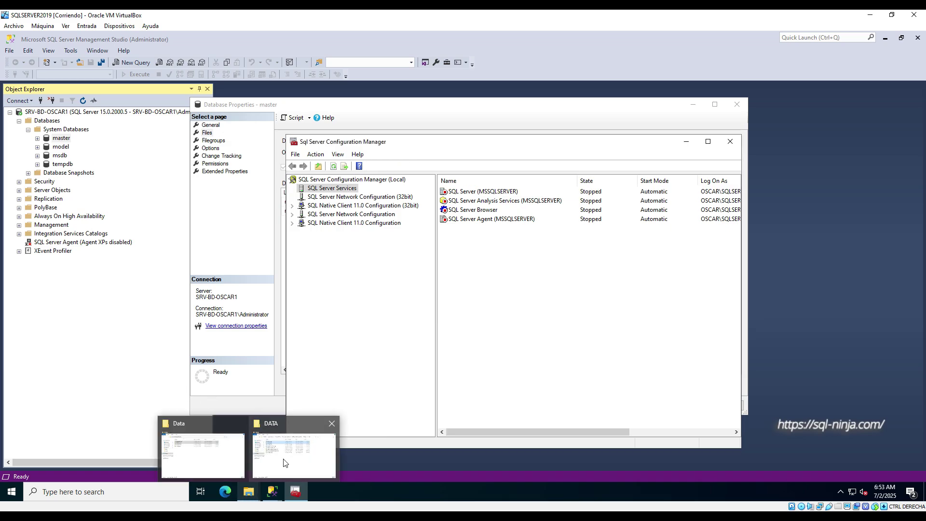
{"action": "left_click", "coordinate": [283, 463]}
{"action": "right_click", "coordinate": [335, 299]}
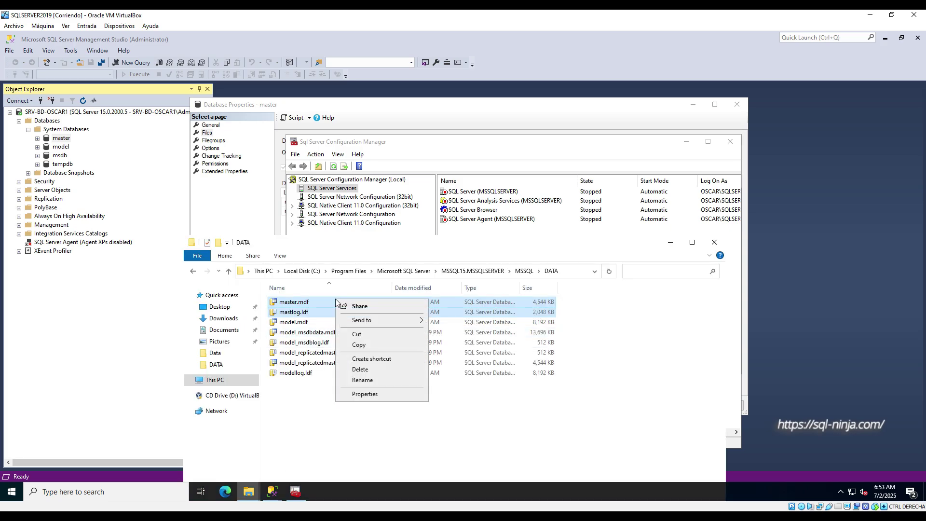
{"action": "left_click", "coordinate": [359, 344]}
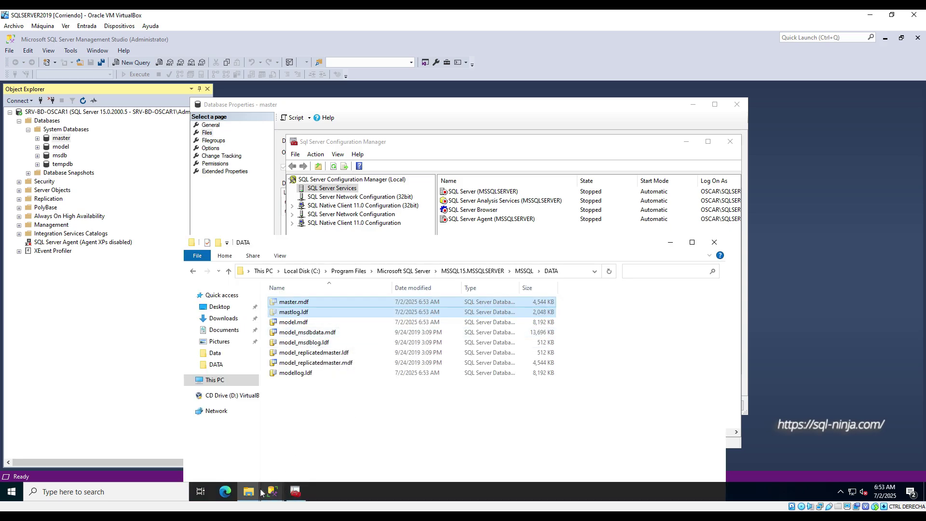
{"action": "mouse_move", "coordinate": [253, 491]}
{"action": "left_click", "coordinate": [226, 471]}
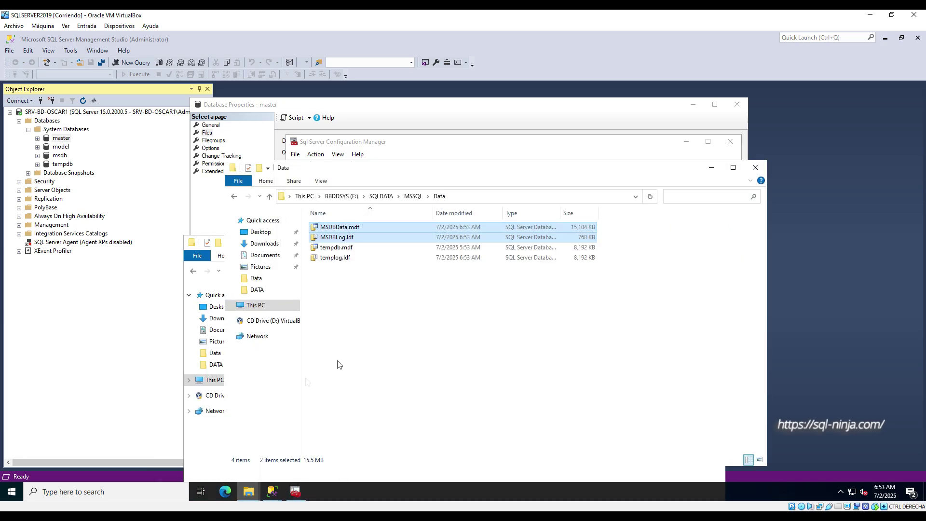
{"action": "right_click", "coordinate": [384, 330]}
{"action": "left_click", "coordinate": [423, 391]}
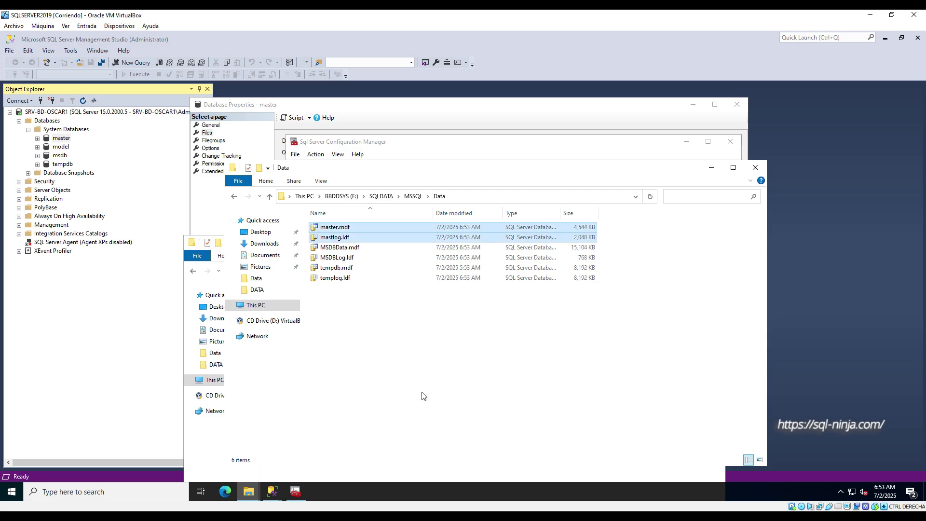
{"action": "left_click", "coordinate": [463, 193]}
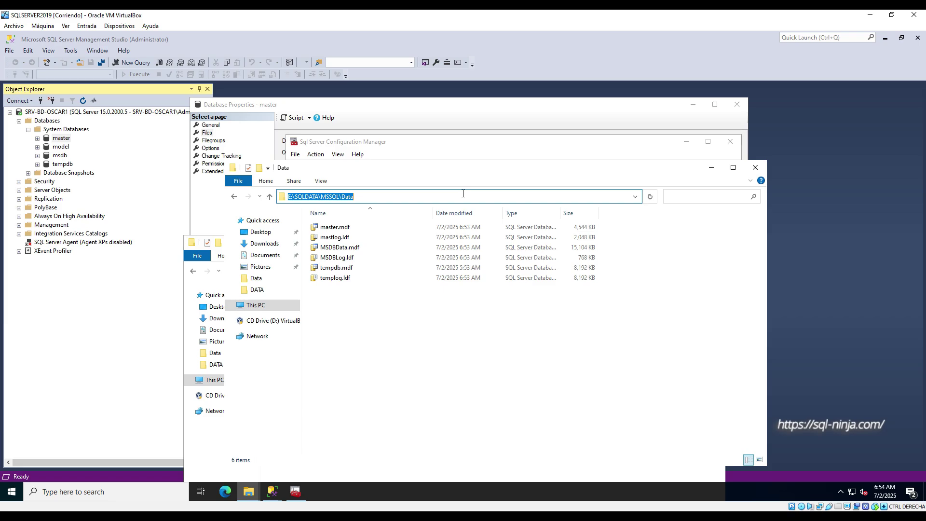
{"action": "left_click", "coordinate": [362, 197]}
Minimize both File Explorer windows and start the SQL Server (MSSQLSERVER) service in Sql Server Configuration Manager.
{"action": "left_click", "coordinate": [711, 168]}
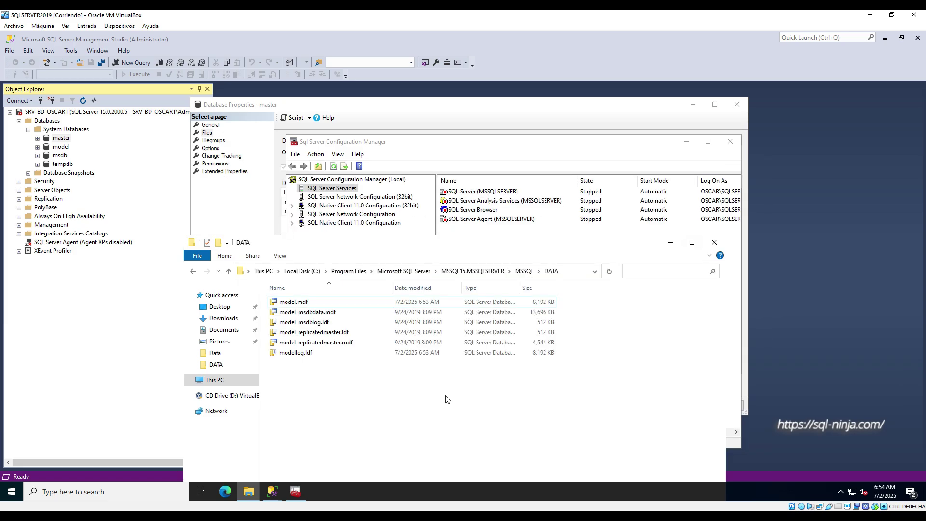
{"action": "left_click", "coordinate": [671, 242]}
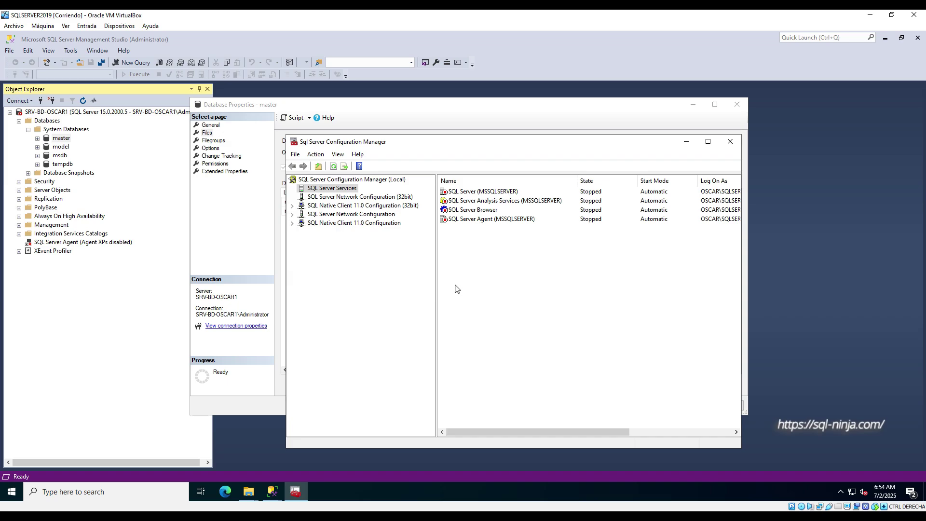
{"action": "left_click", "coordinate": [475, 195]}
{"action": "right_click", "coordinate": [462, 194]}
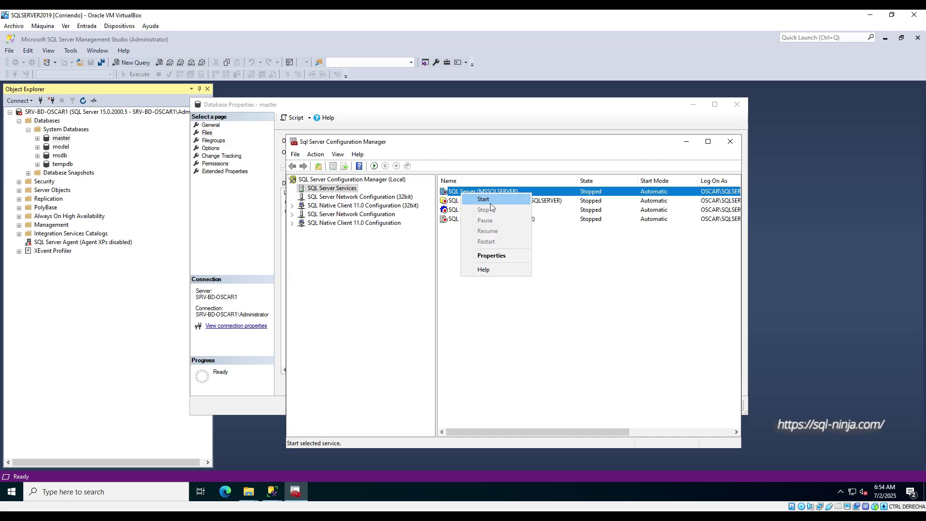
{"action": "left_click", "coordinate": [484, 199]}
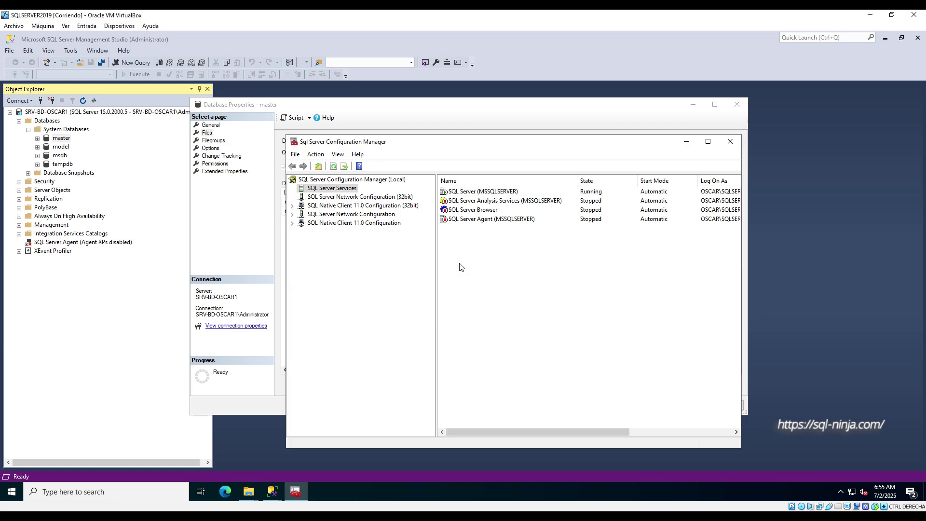
{"action": "left_click", "coordinate": [485, 192]}
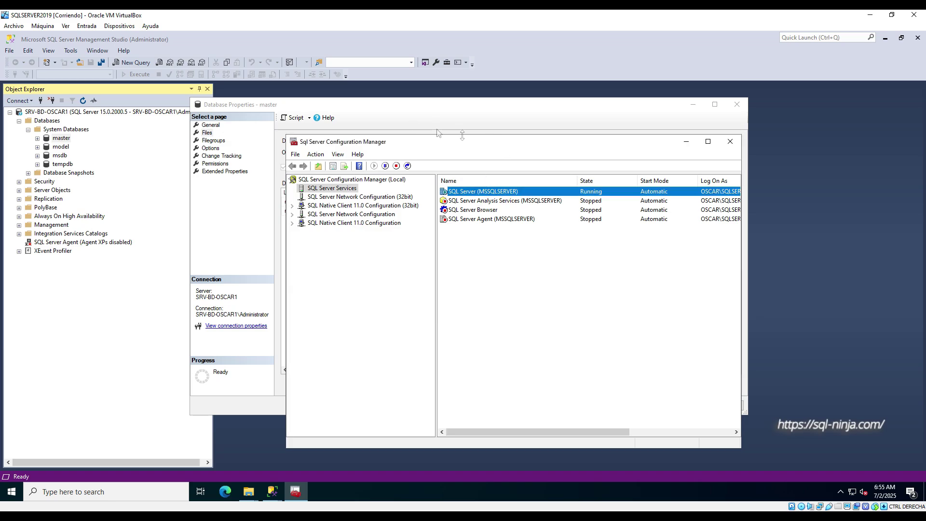
Minimize Sql Server Configuration Manager, then close the master database properties and SQL Server Management Studio.
{"action": "left_click", "coordinate": [686, 141]}
{"action": "left_click", "coordinate": [737, 105]}
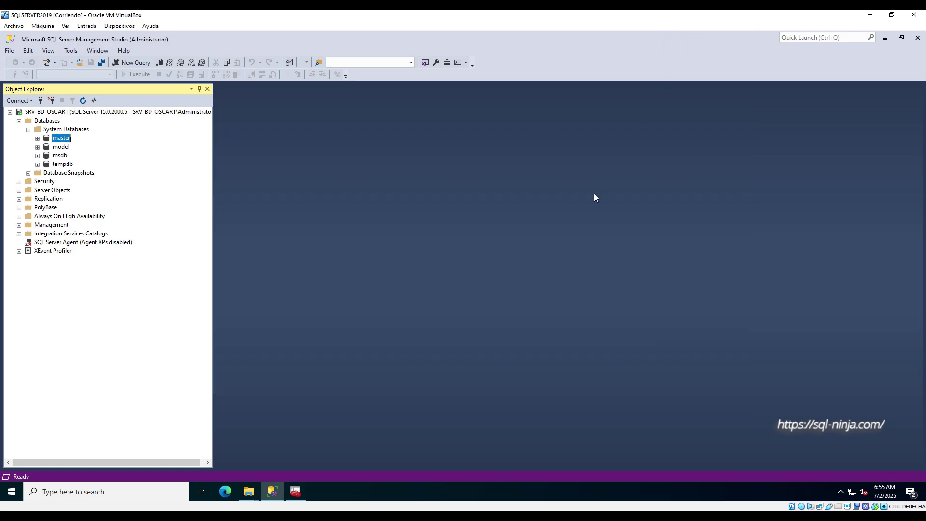
{"action": "right_click", "coordinate": [275, 494]}
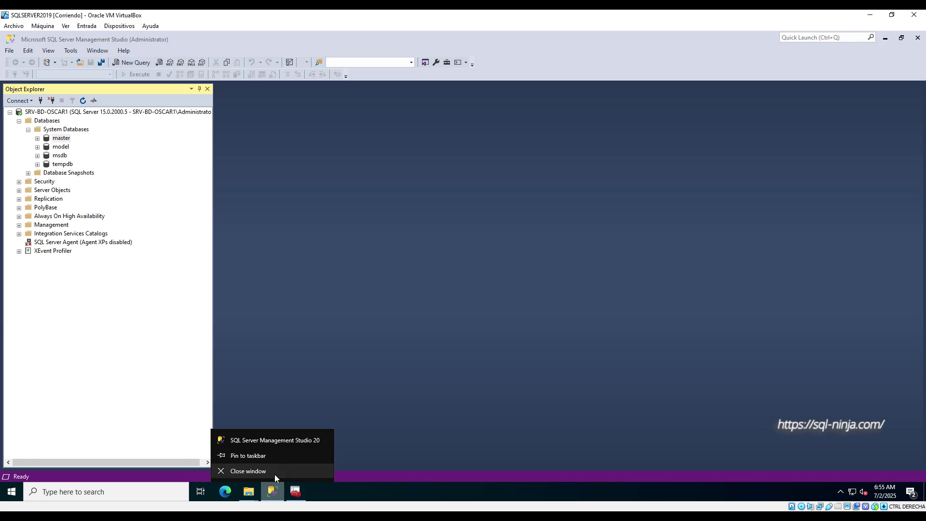
{"action": "left_click", "coordinate": [274, 471]}
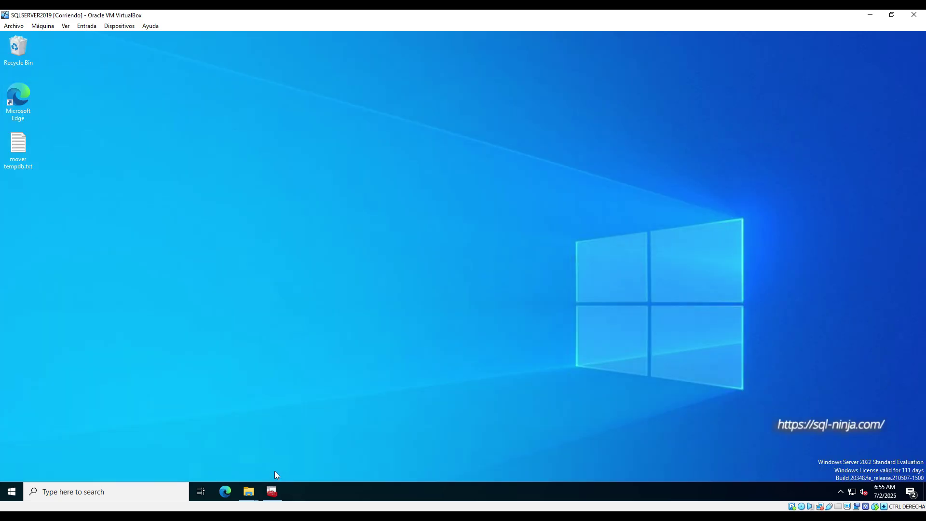
Reopen SQL Server Management Studio 20 and connect to the SRV-BD-OSCAR1 server.
{"action": "left_click", "coordinate": [12, 492]}
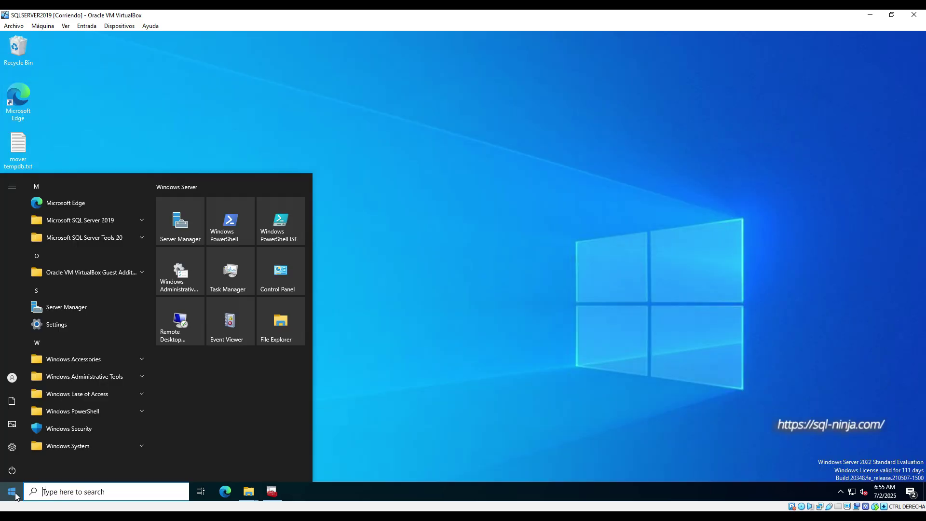
{"action": "type", "text": "ssms"}
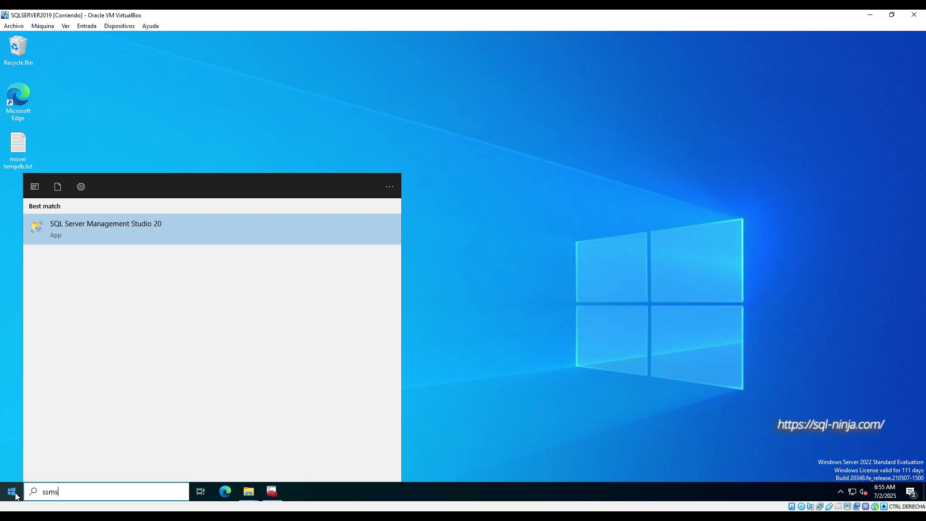
{"action": "left_click", "coordinate": [121, 221]}
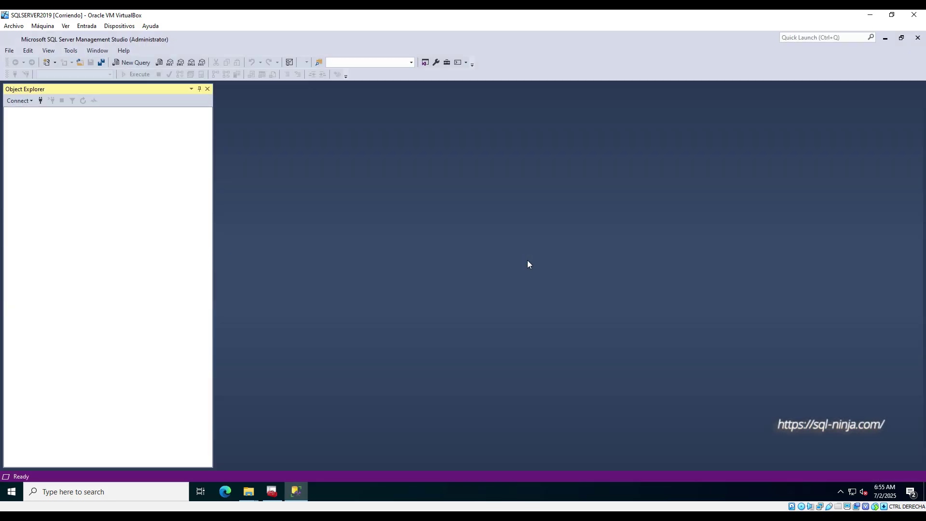
{"action": "left_click", "coordinate": [434, 369]}
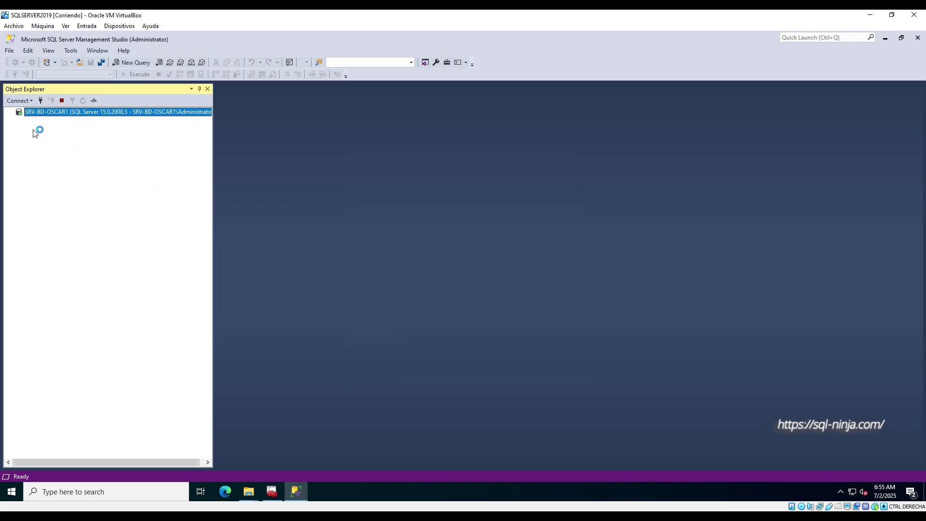
Open the properties of the master system database and check the paths and file names of its data and log files.
{"action": "left_click", "coordinate": [19, 121]}
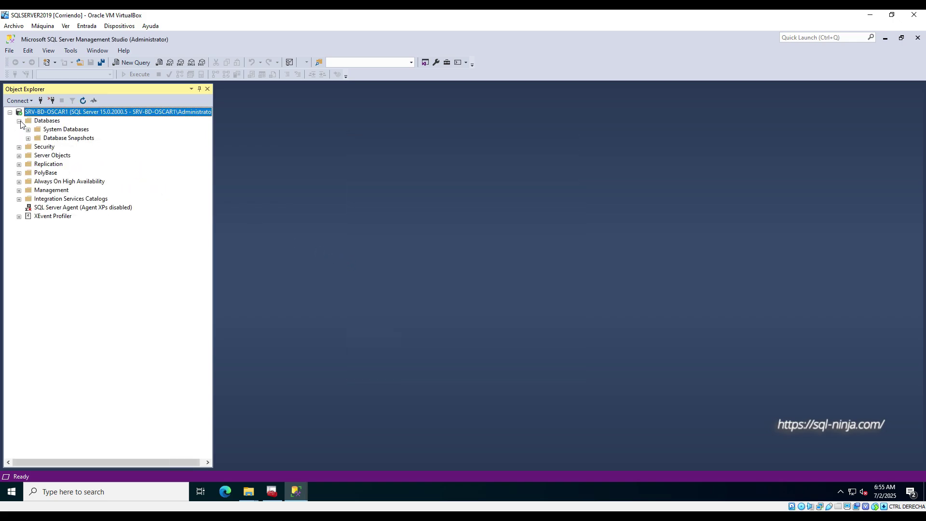
{"action": "left_click", "coordinate": [28, 129]}
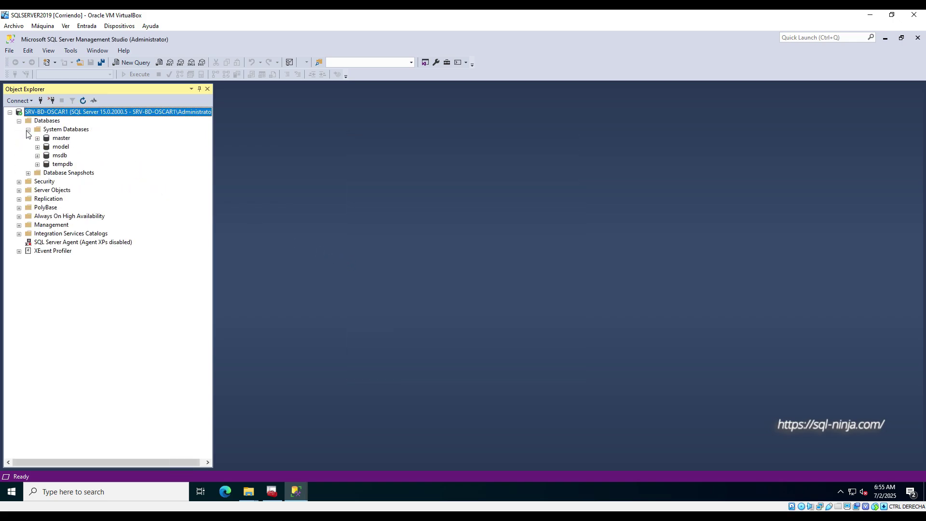
{"action": "left_click", "coordinate": [67, 139]}
{"action": "right_click", "coordinate": [67, 139]}
{"action": "left_click", "coordinate": [111, 235]}
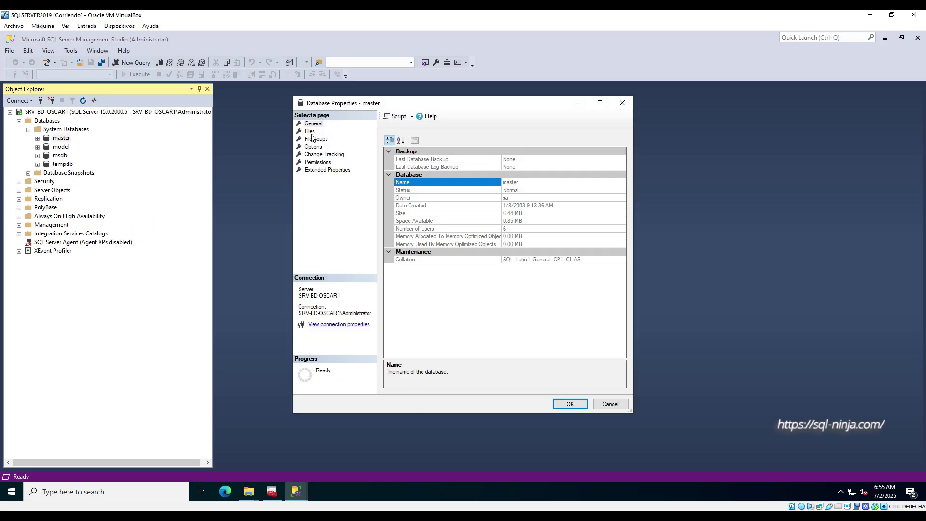
{"action": "left_click", "coordinate": [310, 132]}
{"action": "left_click_drag", "start_coordinate": [467, 368], "coordinate": [560, 367]}
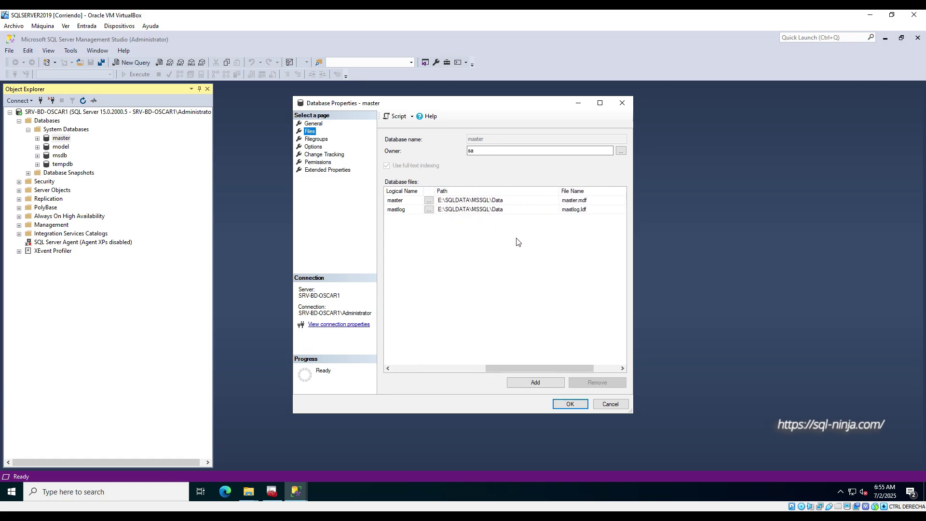
{"action": "left_click_drag", "start_coordinate": [525, 368], "coordinate": [416, 370]}
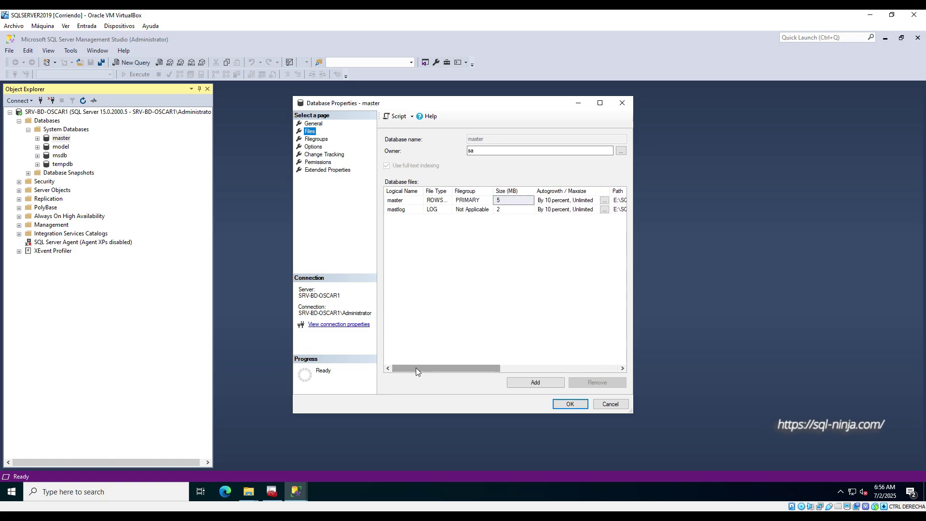